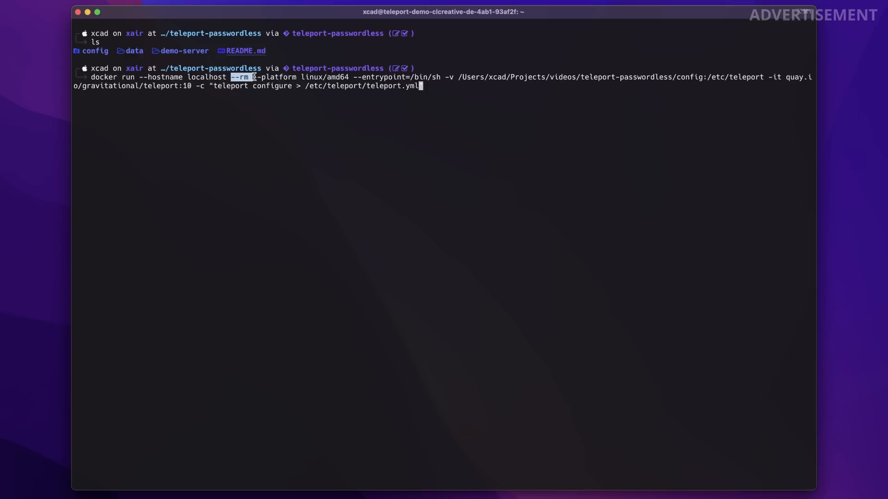
# - Run the Teleport container's configure command to write teleport.yml, then list the config folder with ls config
pyautogui.moveTo(253, 77); pyautogui.dragTo(351, 77)
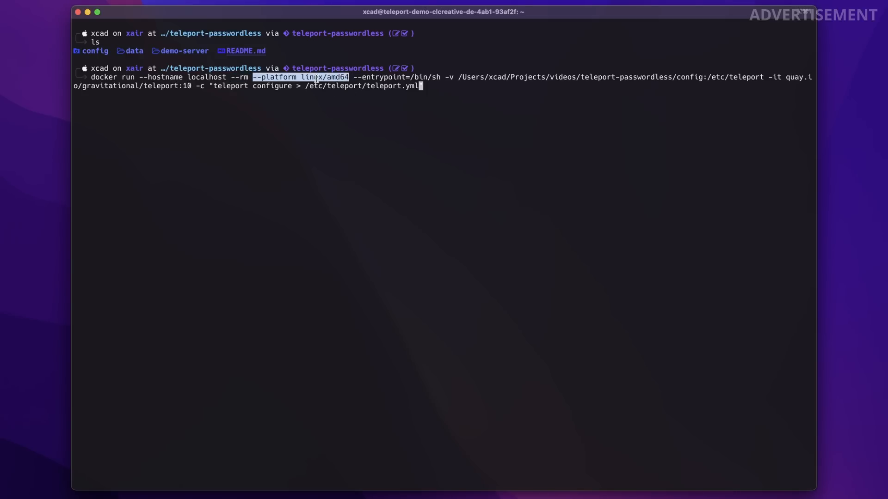
pyautogui.moveTo(352, 77); pyautogui.dragTo(765, 77)
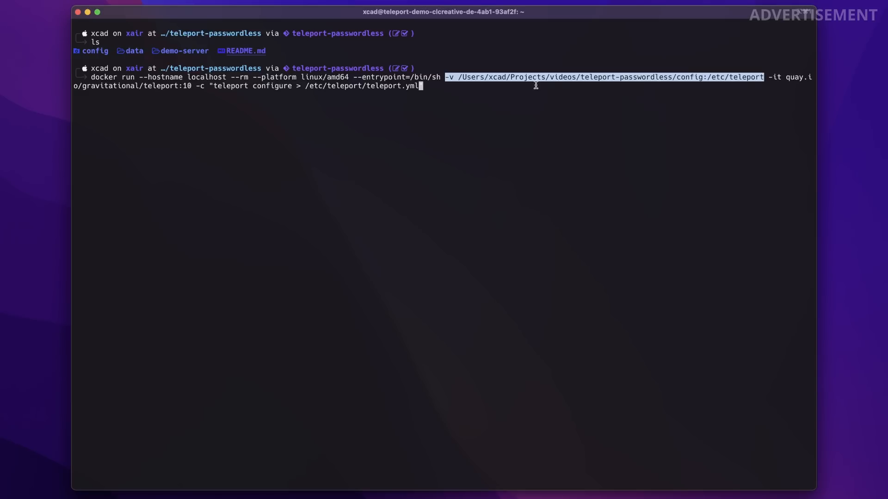
pyautogui.moveTo(214, 86); pyautogui.dragTo(418, 83)
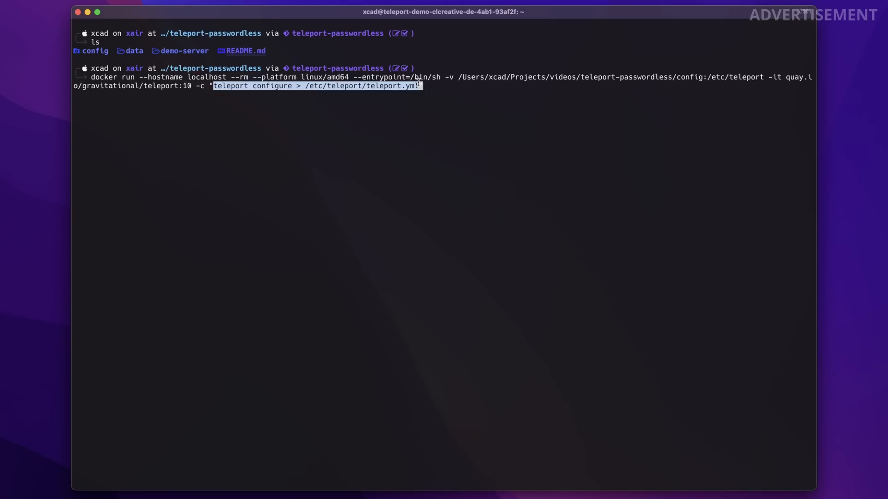
pyautogui.press('Return')
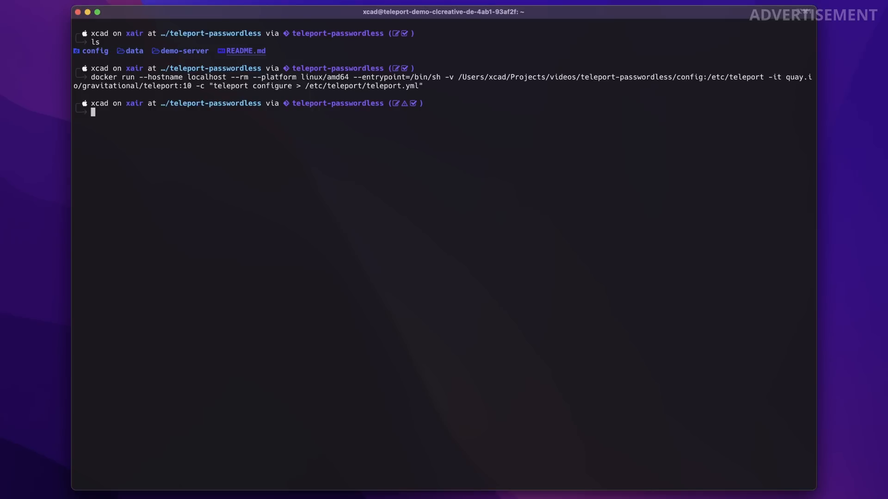
pyautogui.write('ls config')
pyautogui.press('Return')
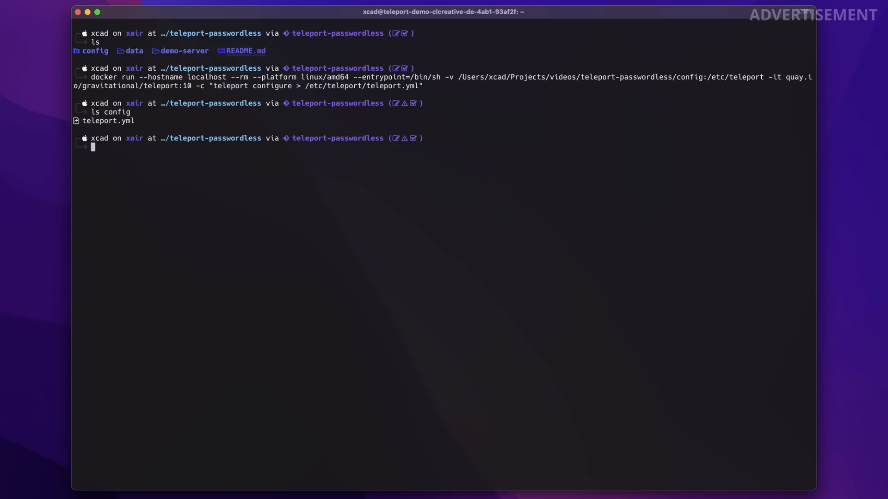
# - In teleport.yml, change nodename from localhost to teleport-demo.clcreative.de
pyautogui.click(129, 87)
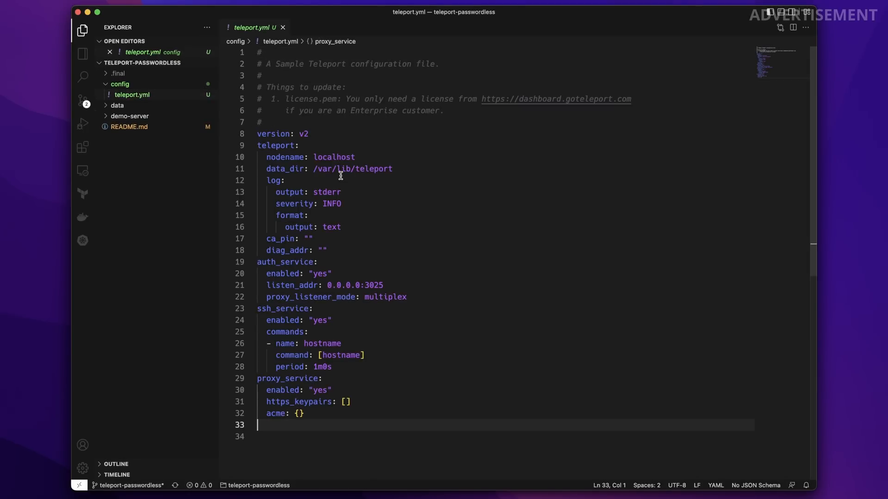
pyautogui.doubleClick(323, 158)
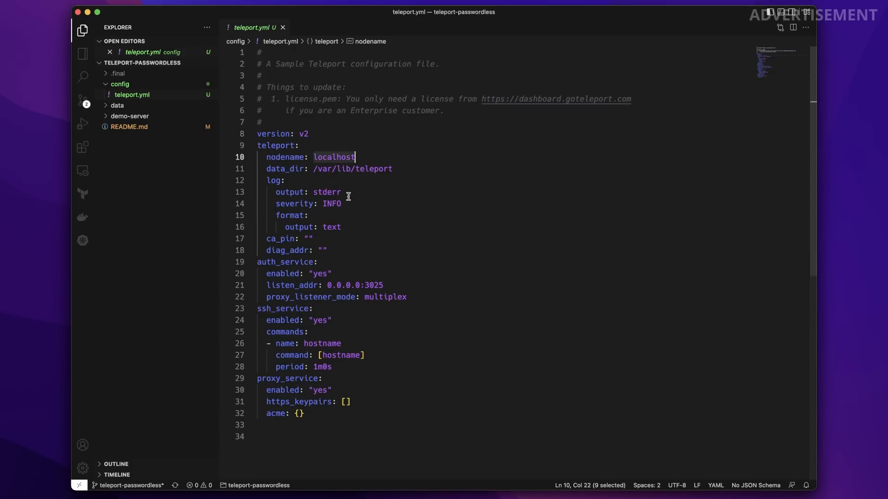
pyautogui.write('teleport')
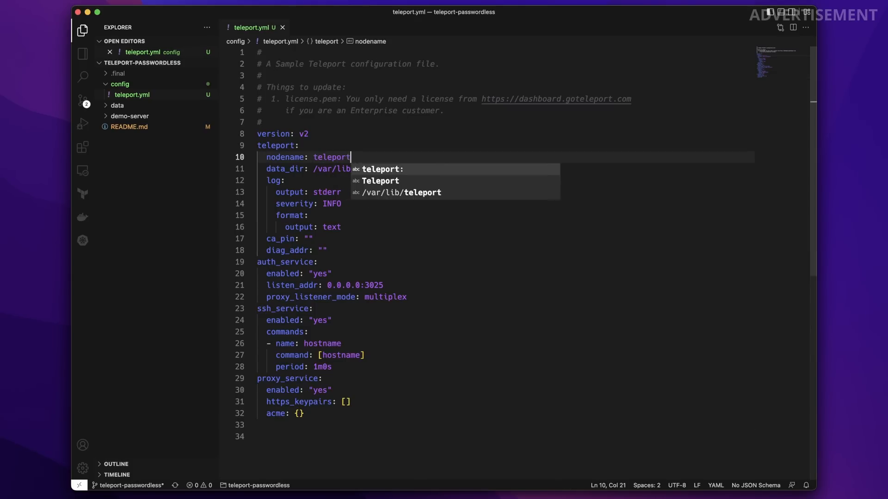
pyautogui.write('-demo.clcreative.de')
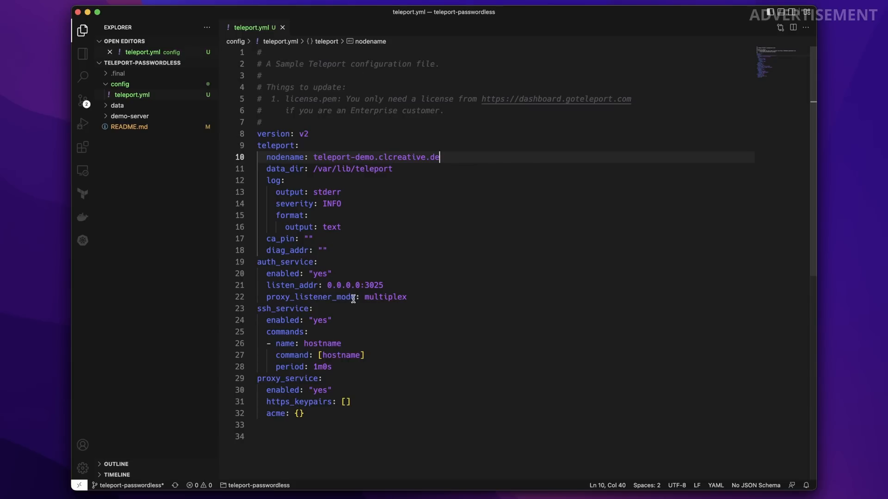
# - Add cluster_name: teleport-demo.clcreative.de below proxy_listener_mode in auth_service
pyautogui.click(424, 300)
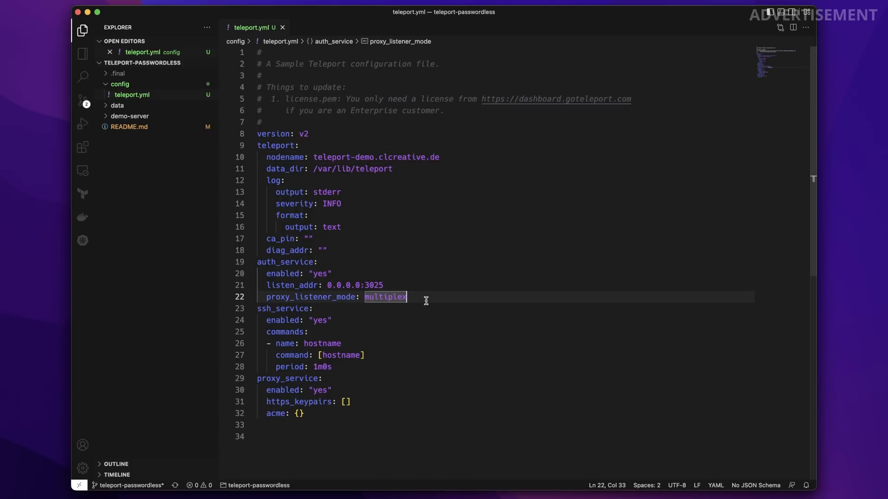
pyautogui.press('Return')
pyautogui.write('cluster ')
pyautogui.write('name: teleport-demo.clcreati')
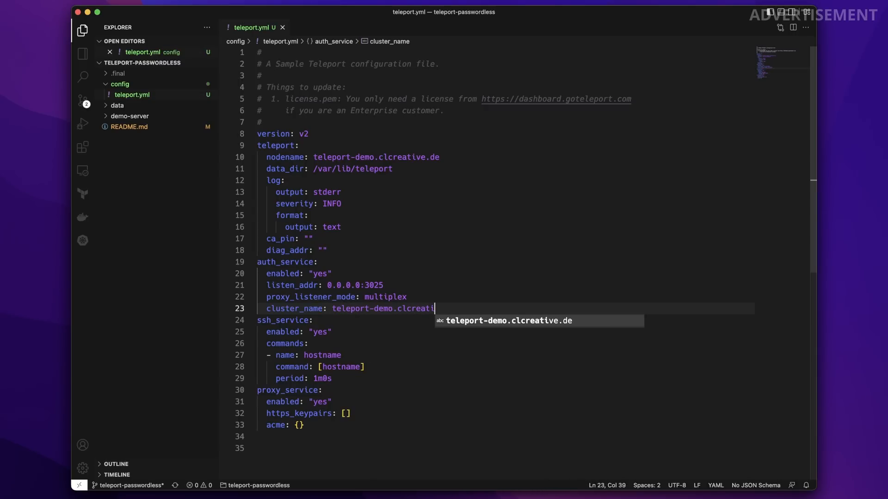
pyautogui.write('ve.de')
pyautogui.moveTo(257, 389); pyautogui.dragTo(352, 392)
pyautogui.click(361, 399)
pyautogui.press('Return')
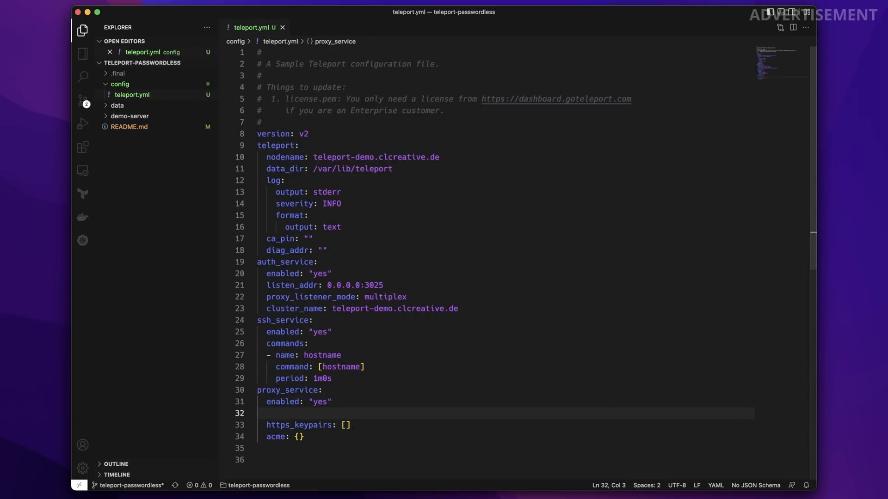
# - Add web_listen_addr: 0.0.0.0:443 and public_addr: teleport-demo.clcreative.de under proxy_service
pyautogui.write('web_listen_addr:')
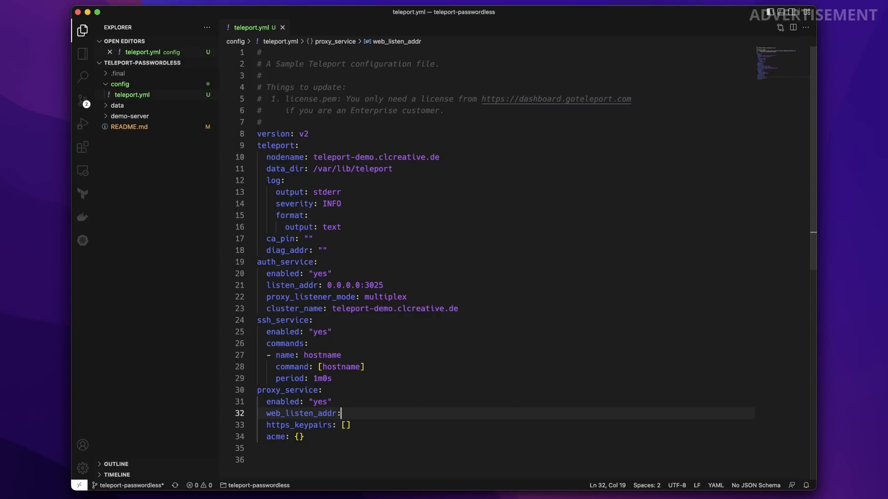
pyautogui.write('0.0.0.0:443')
pyautogui.press('Return')
pyautogui.write('pu')
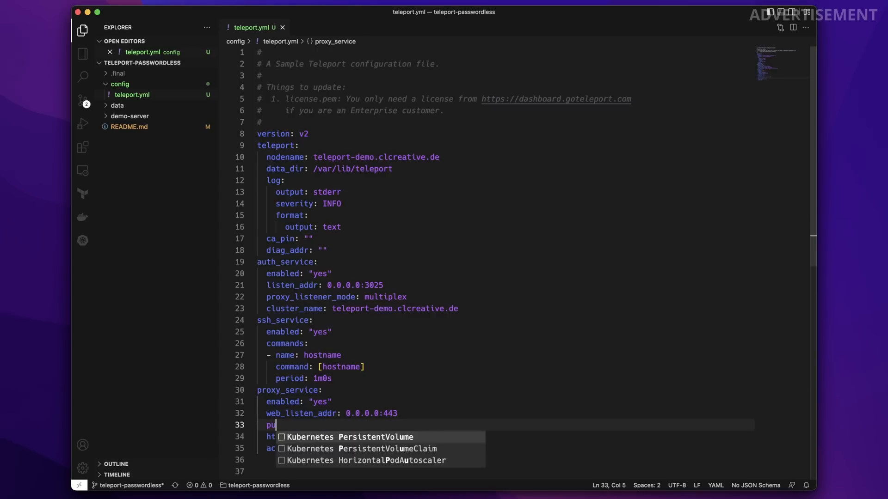
pyautogui.write('blic_addr: ')
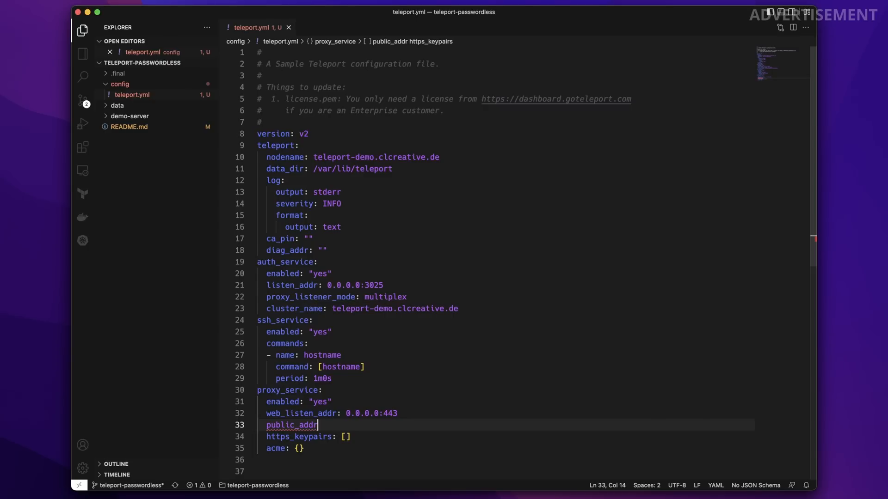
pyautogui.write('teleport-demo.clcreative.de')
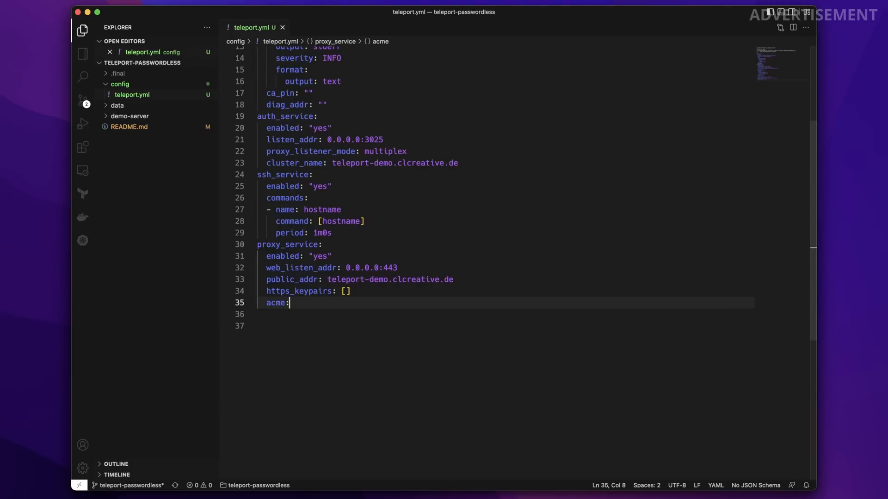
pyautogui.press('Return')
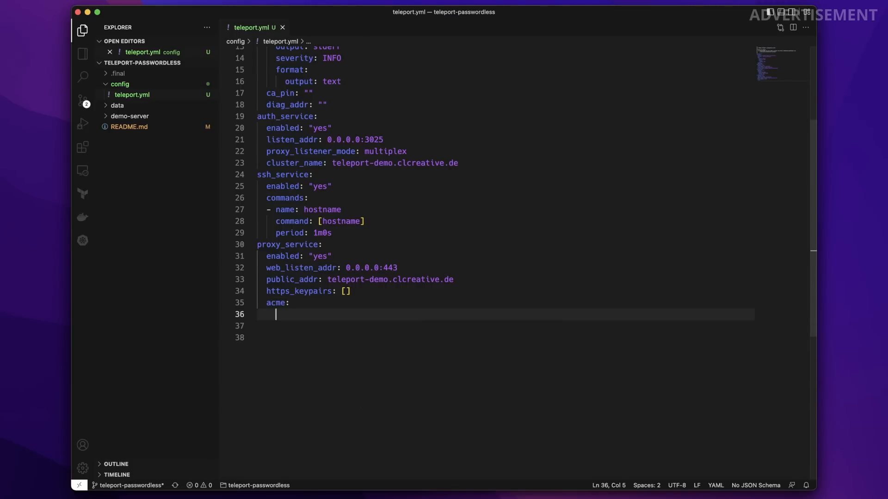
# - Under acme, set enabled: "yes" and add the owner's contact e-mail address
pyautogui.write('enabled: yes')
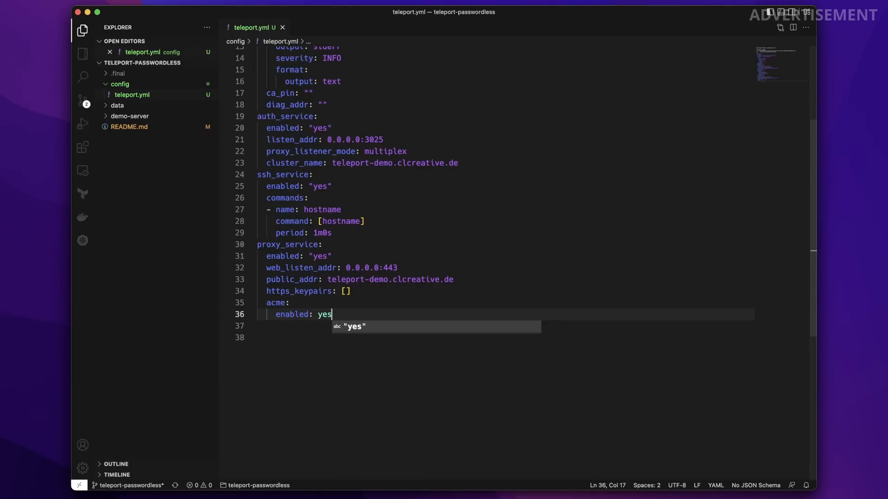
pyautogui.press('Return')
pyautogui.press('Return')
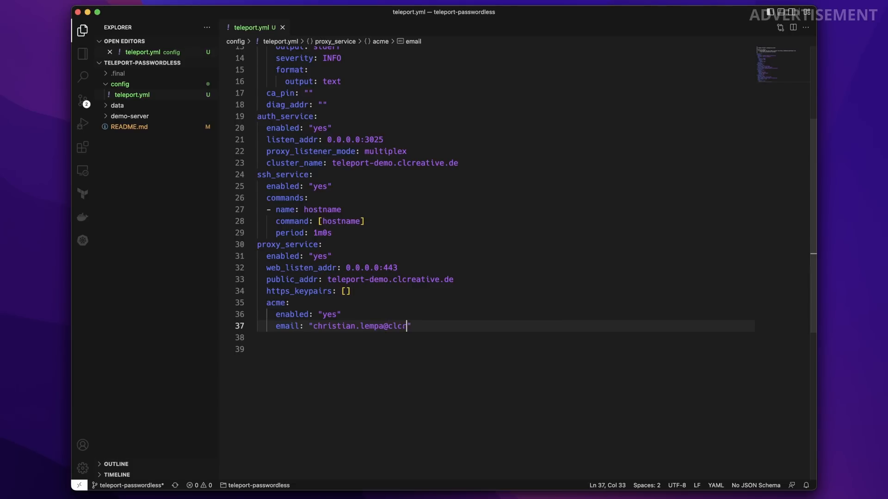
# - Begin creating a new file at the project root in the Explorer
pyautogui.click(417, 371)
pyautogui.scroll(2, 819, 234)
pyautogui.scroll(3, 819, 234)
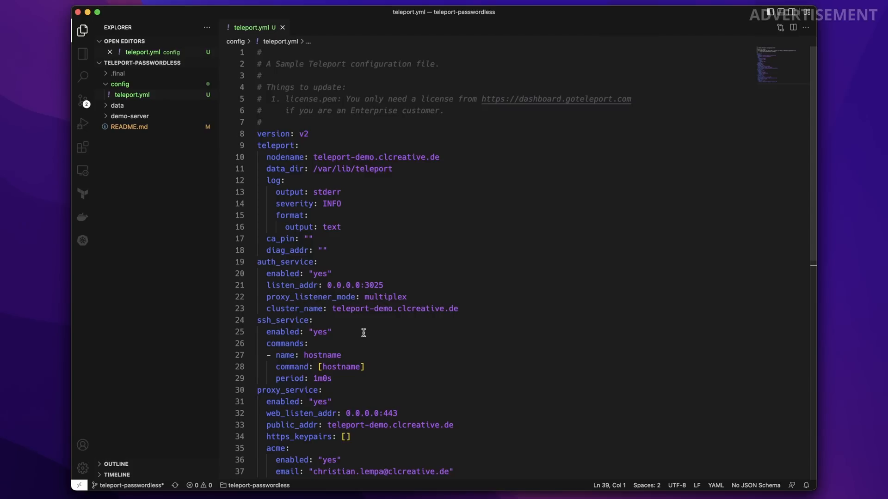
pyautogui.click(177, 63)
# - Create docker-compose.yml with a teleport service using the teleport:10.0.2 image
pyautogui.write('docker-compose.yml')
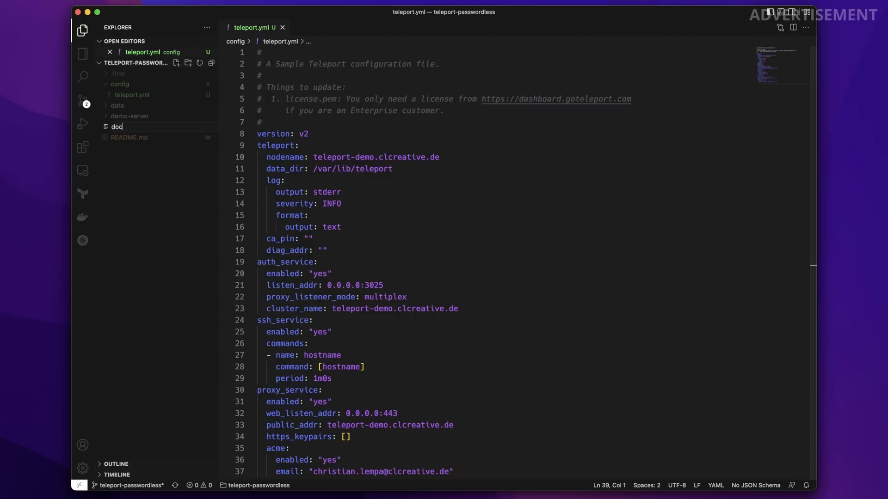
pyautogui.press('Return')
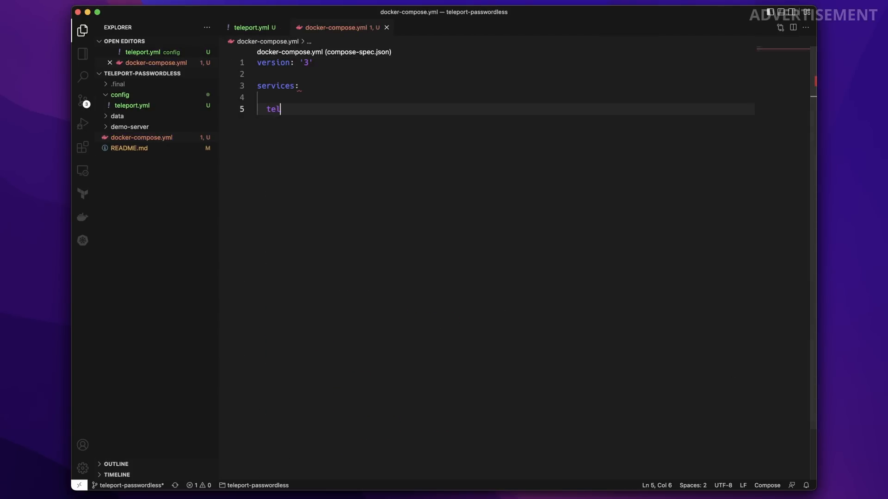
pyautogui.write(':')
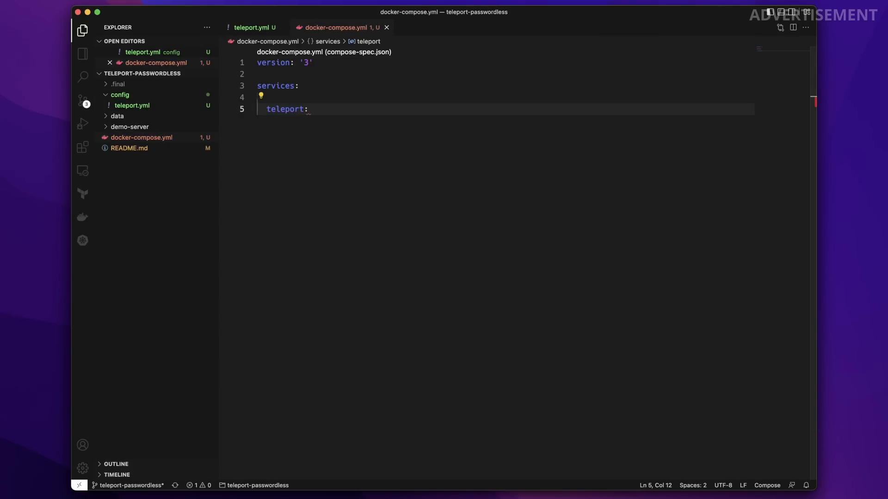
pyautogui.press('Return')
pyautogui.press('Tab')
pyautogui.write('imag')
pyautogui.press('Return')
pyautogui.write('quay.io/gravitational/teleport:10.0.2')
pyautogui.press('Return')
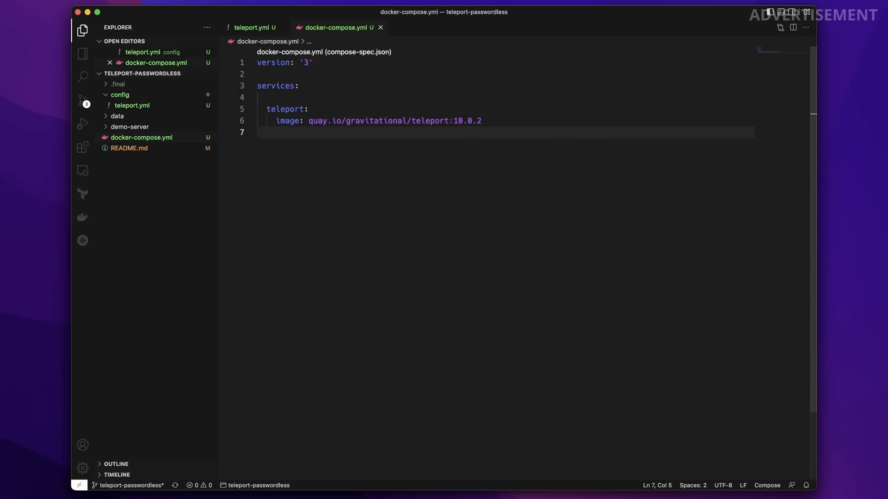
# - Give the service user 1000:1000, container_name teleport, entrypoint /bin/sh and the dumb-init start command
pyautogui.write('user')
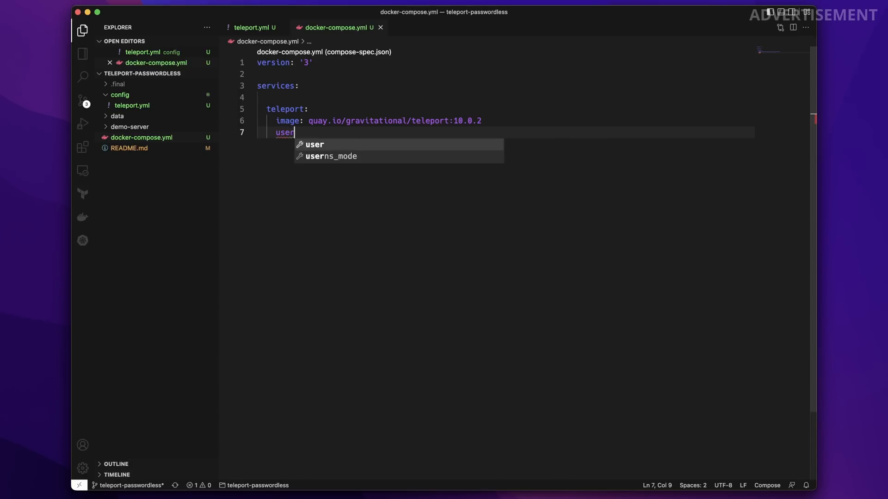
pyautogui.write(': 1000:000')
pyautogui.press('Return')
pyautogui.press('BackSpace')
pyautogui.press('BackSpace')
pyautogui.press('BackSpace')
pyautogui.press('BackSpace')
pyautogui.press('BackSpace')
pyautogui.press('BackSpace')
pyautogui.write('1000')
pyautogui.press('Return')
pyautogui.press('BackSpace')
pyautogui.press('BackSpace')
pyautogui.press('Tab')
pyautogui.press('Tab')
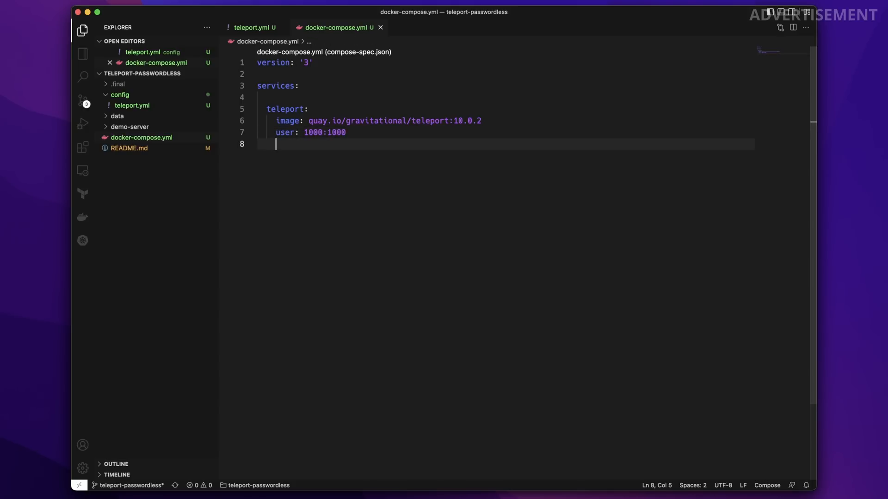
pyautogui.write('container_nam')
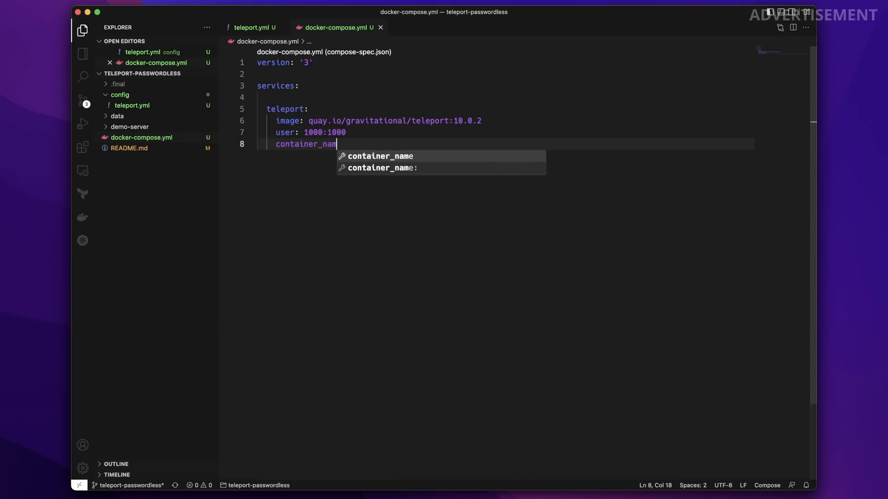
pyautogui.write('e: teleport')
pyautogui.press('Return')
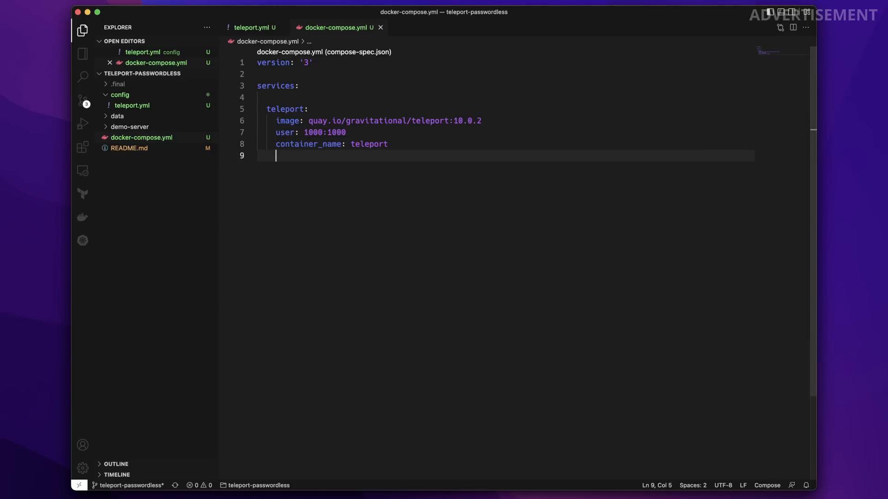
pyautogui.write('entrypoint: /bin/sh')
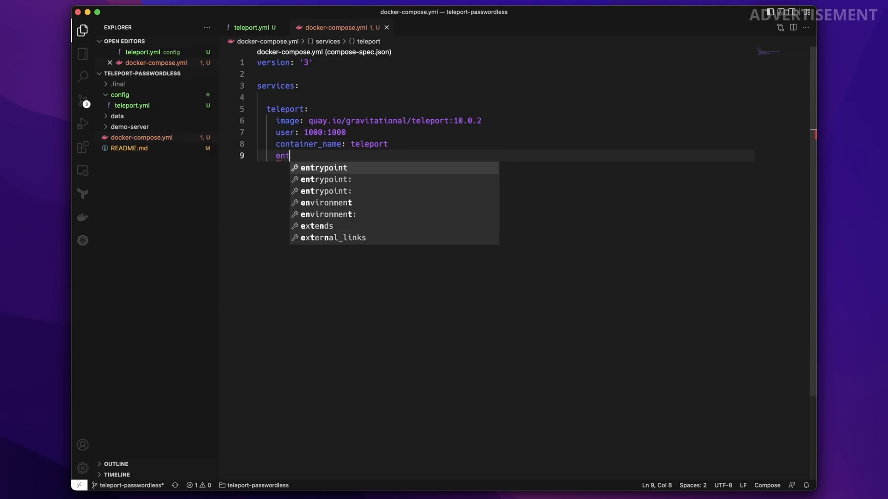
pyautogui.press('Return')
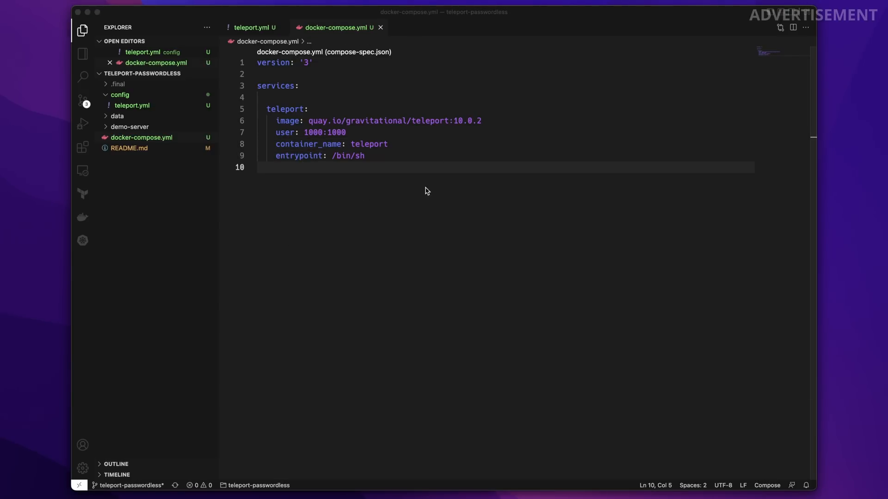
pyautogui.write('command: -c "/usr/bin/dumb-init teleport start -d -c /etc/teleport/teleport.yml')
# - Finish the command line and add port mappings for 3023, 3024, 3025 and 443
pyautogui.write('"')
pyautogui.press('Return')
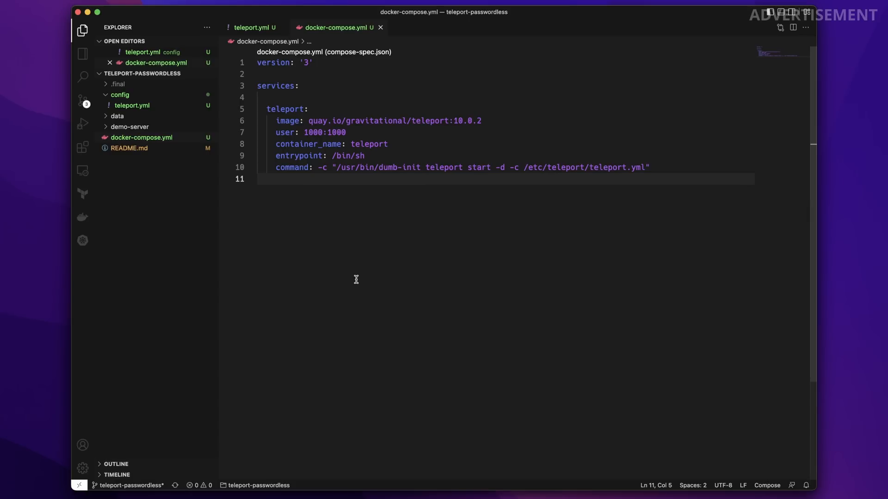
pyautogui.write('ports:   - "3023:3023"   - "3024:3024"   - "3025:3025"   - "443:443"')
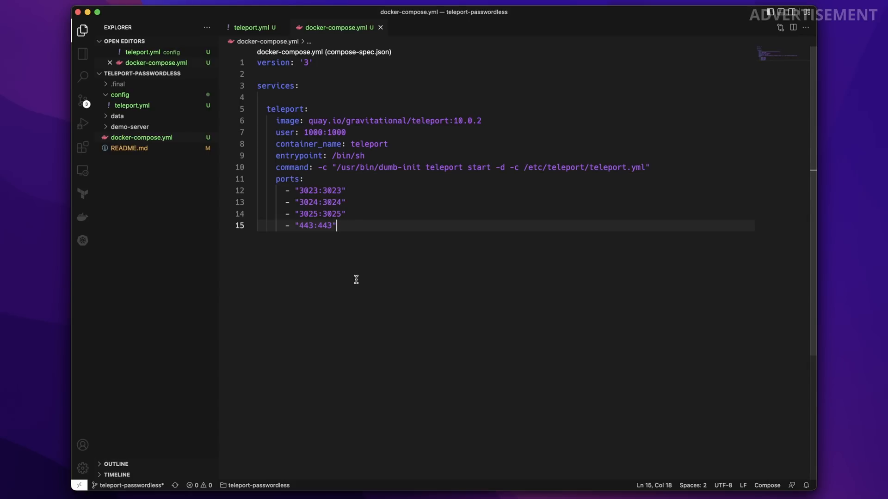
pyautogui.click(363, 190)
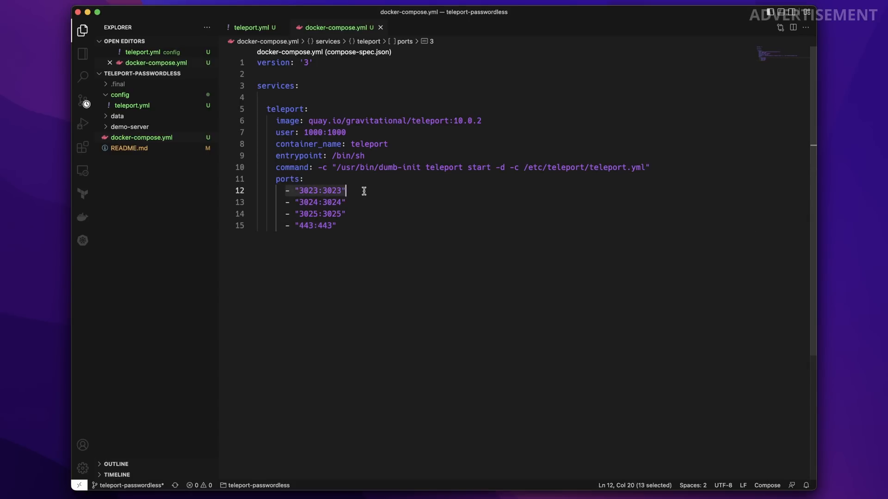
pyautogui.moveTo(287, 202); pyautogui.dragTo(341, 202)
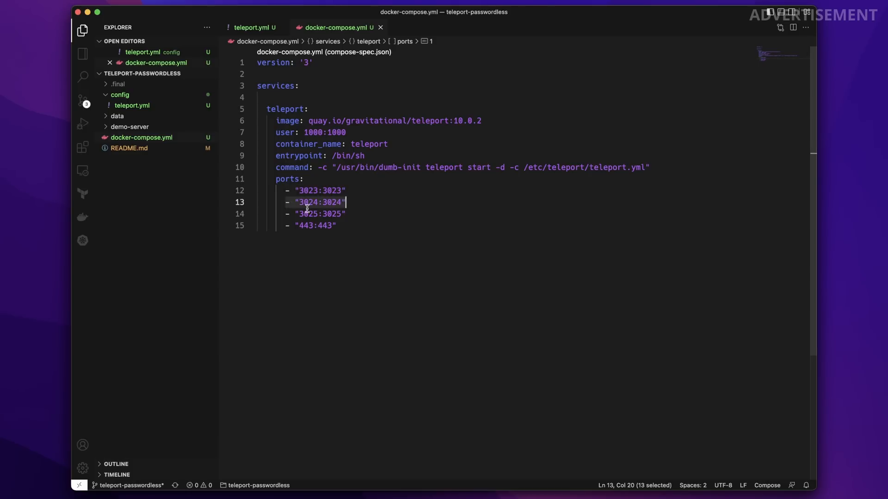
pyautogui.moveTo(289, 213); pyautogui.dragTo(351, 212)
pyautogui.click(342, 228)
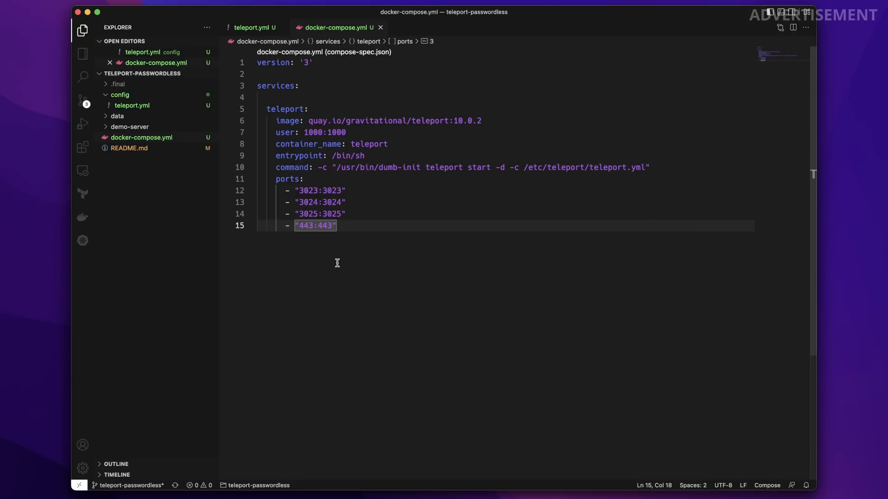
# - Add a volumes block mounting the project's config and data folders into the container
pyautogui.press('super+v')
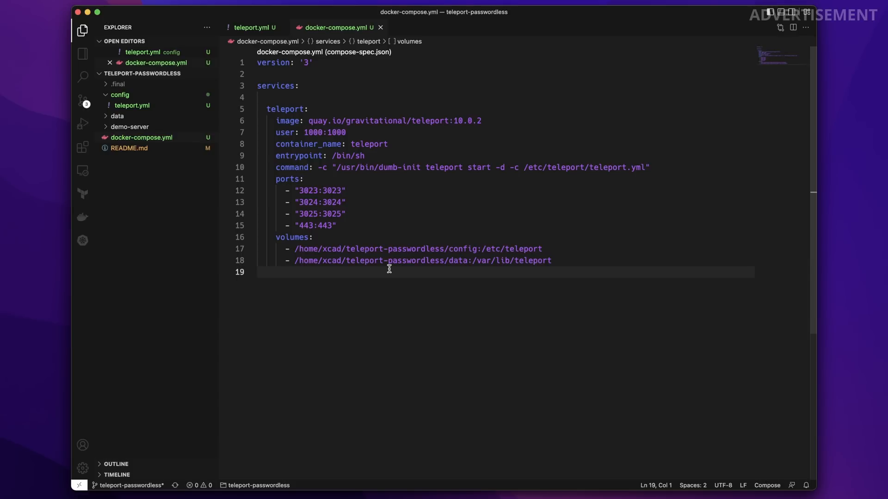
pyautogui.moveTo(299, 248); pyautogui.dragTo(476, 249)
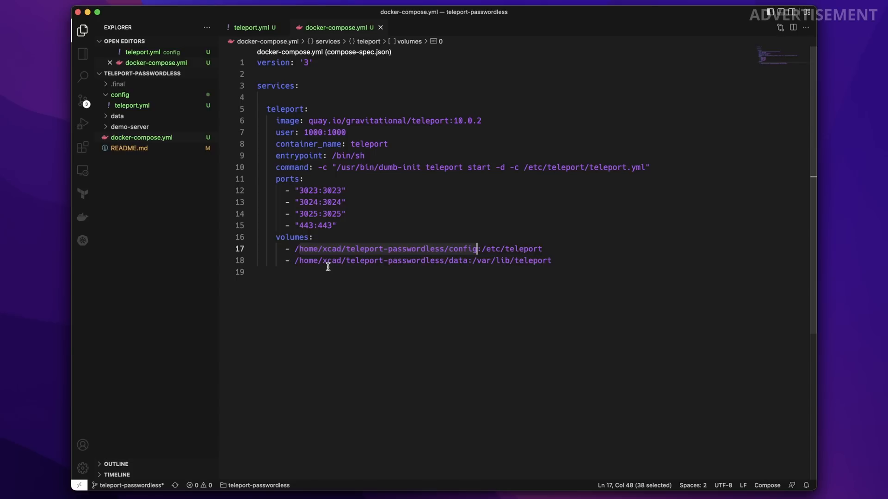
pyautogui.moveTo(295, 261); pyautogui.dragTo(468, 261)
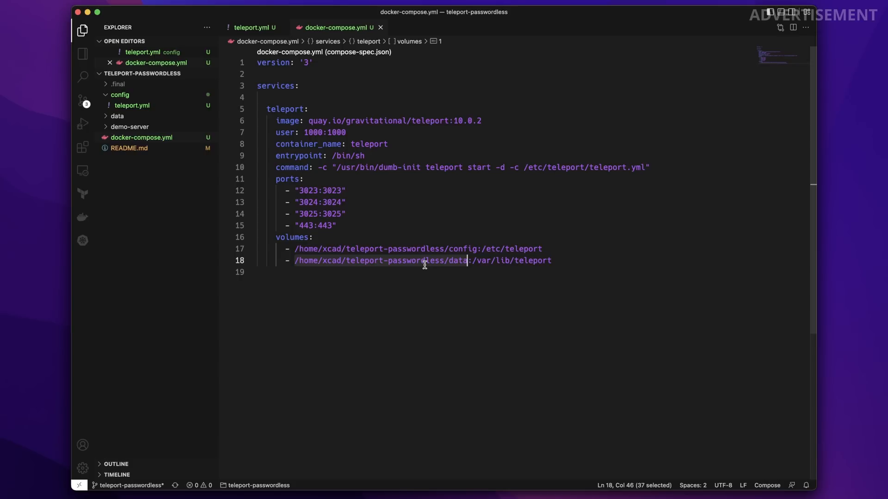
pyautogui.click(418, 289)
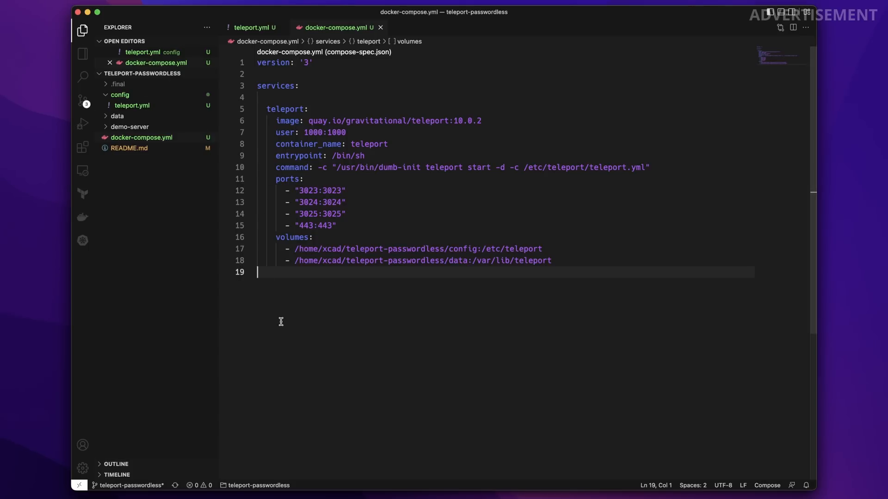
pyautogui.click(88, 12)
# - Copy docker-compose.yml, config and data with scp -r to the server's teleport-passwordless folder
pyautogui.click(382, 286)
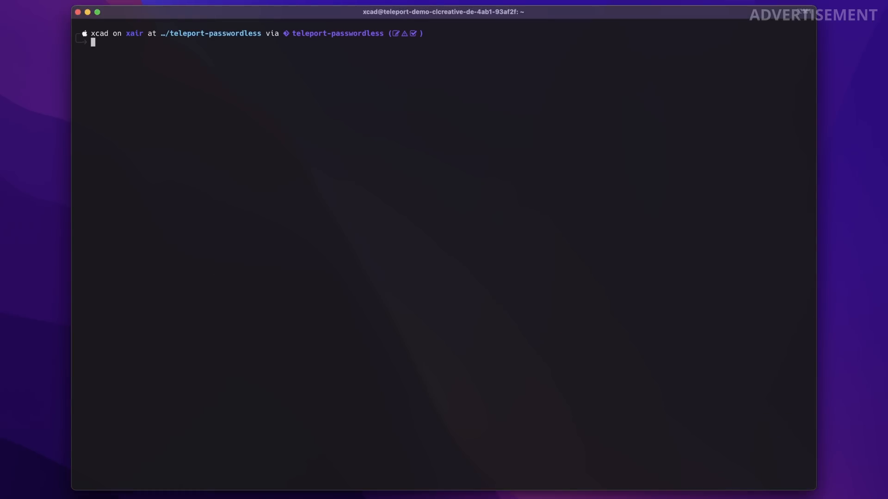
pyautogui.write('scp -r do')
pyautogui.press('Tab')
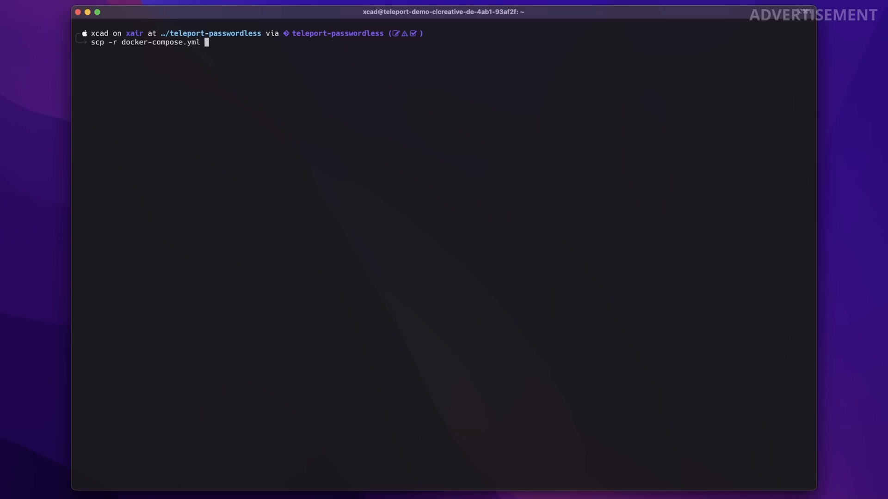
pyautogui.write('c')
pyautogui.press('Tab')
pyautogui.press('Tab')
pyautogui.write('home/xcad')
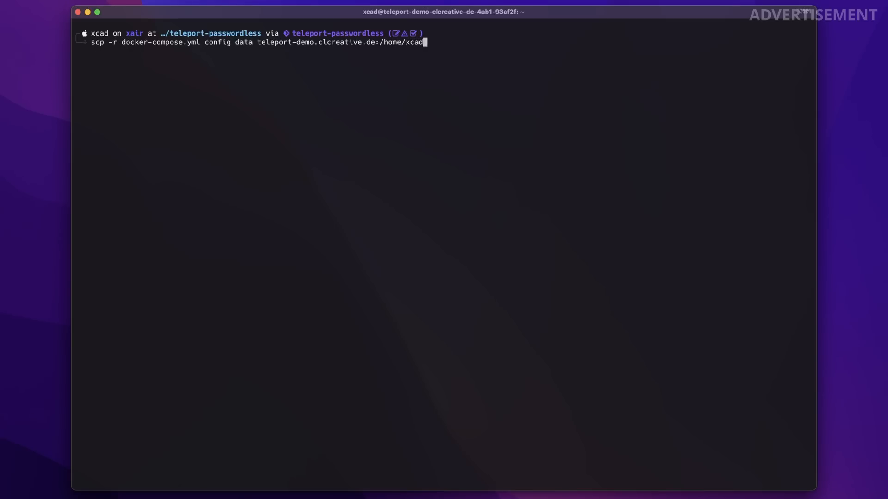
pyautogui.write('/teleport-passwordless')
pyautogui.press('Return')
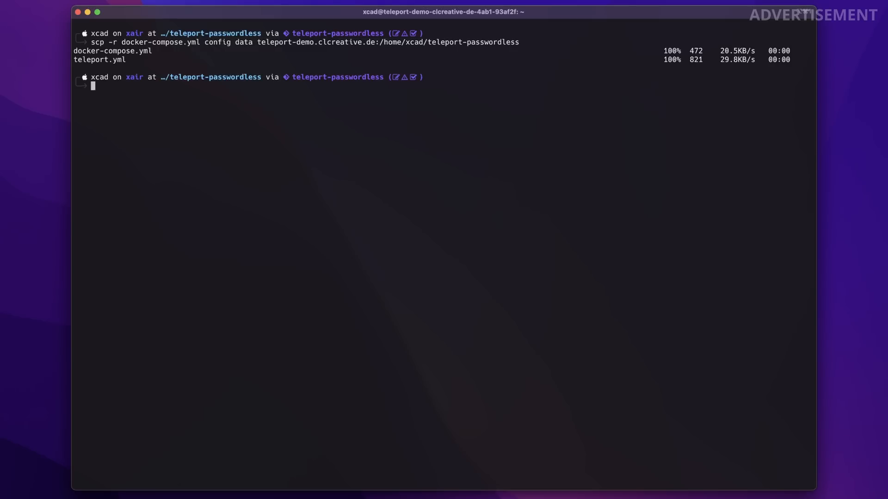
# - SSH into teleport-demo.clcreative.de and verify docker-compose.yml and the config folder's contents arrived
pyautogui.write('ssh teleport-demo.clcr')
pyautogui.write('ls')
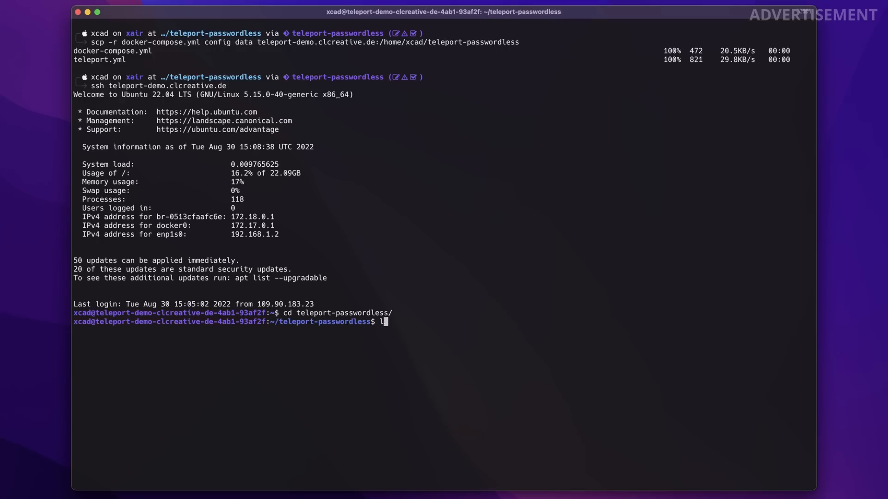
pyautogui.press('Return')
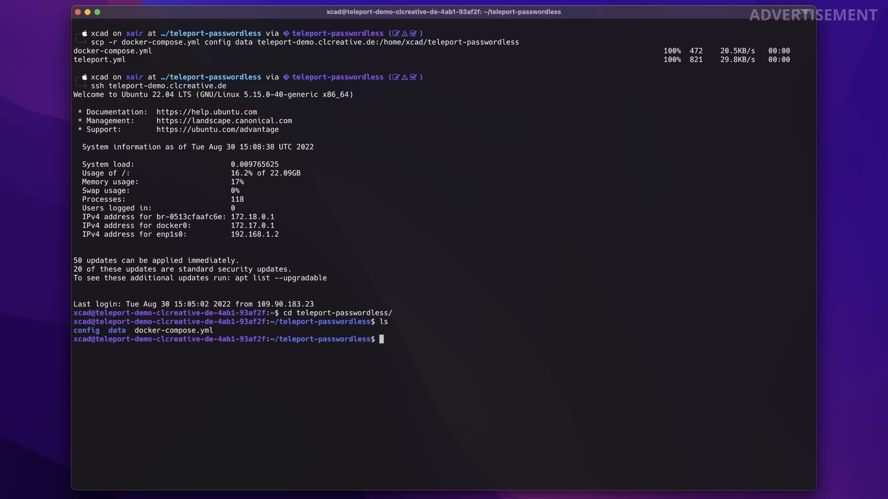
pyautogui.moveTo(134, 330); pyautogui.dragTo(216, 330)
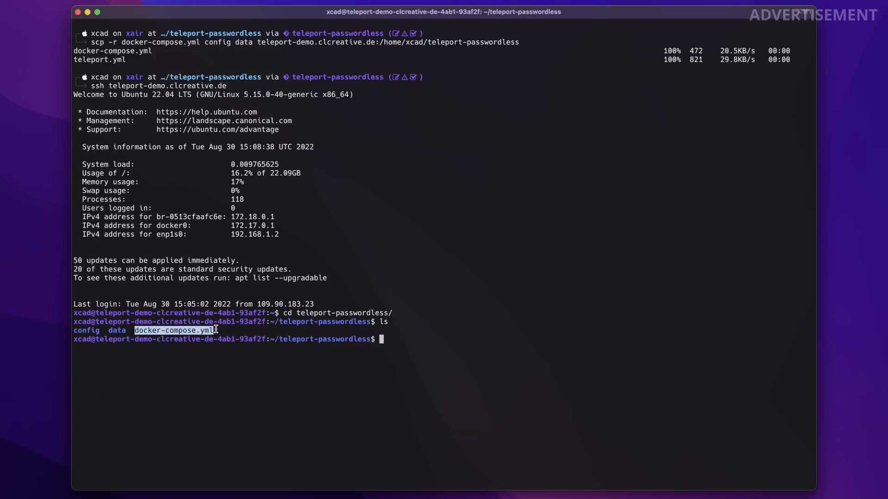
pyautogui.click(229, 391)
pyautogui.write('ls config/')
pyautogui.press('Return')
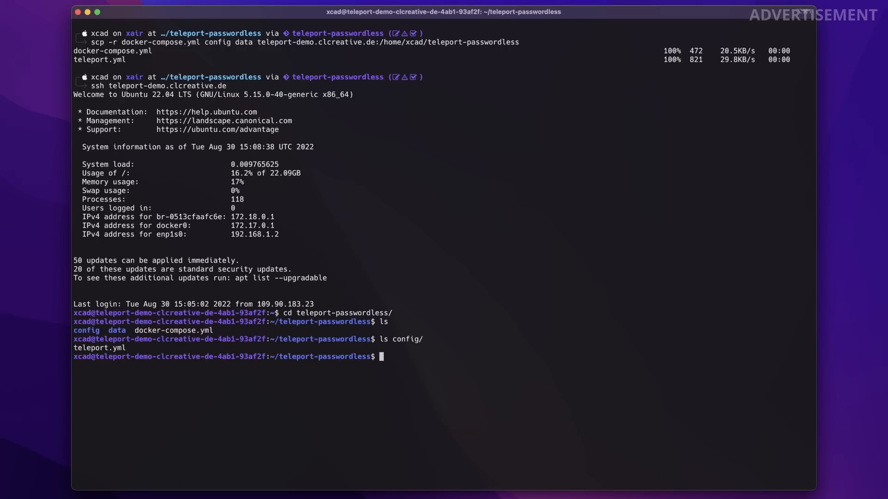
pyautogui.hotkey('ctrl', 'l')
pyautogui.write('docker-compose up')
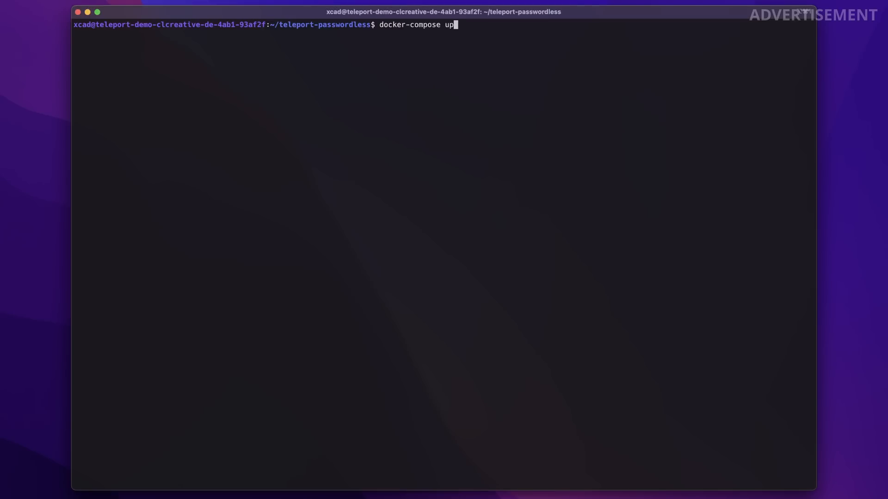
# - Start Teleport with docker-compose up and check the server certificate line in its log
pyautogui.press('Return')
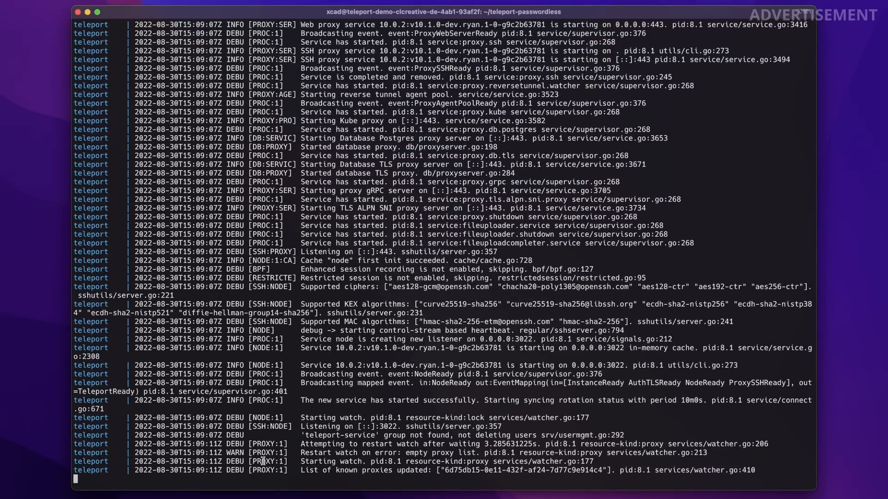
pyautogui.scroll(15, 420, 353)
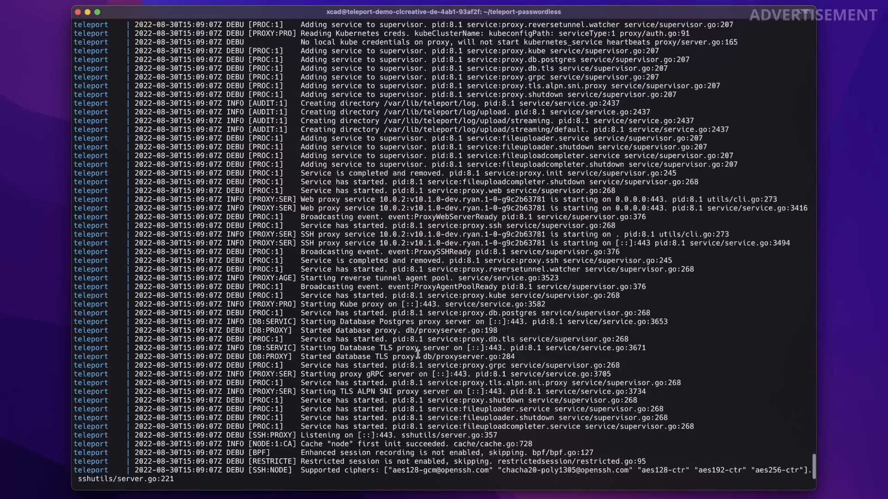
pyautogui.scroll(6, 419, 354)
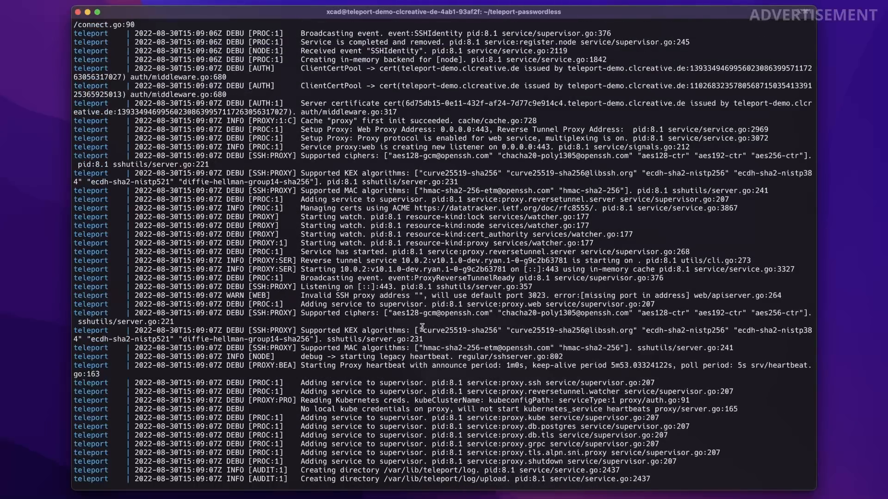
pyautogui.moveTo(302, 104); pyautogui.dragTo(576, 110)
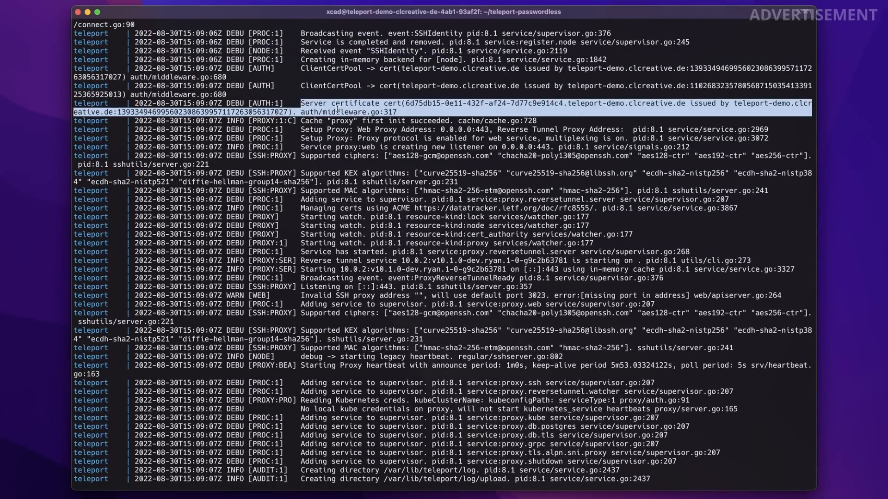
# - Restart Teleport detached with docker-compose up -d and confirm via docker-compose ps it is Up
pyautogui.hotkey('ctrl', 'c')
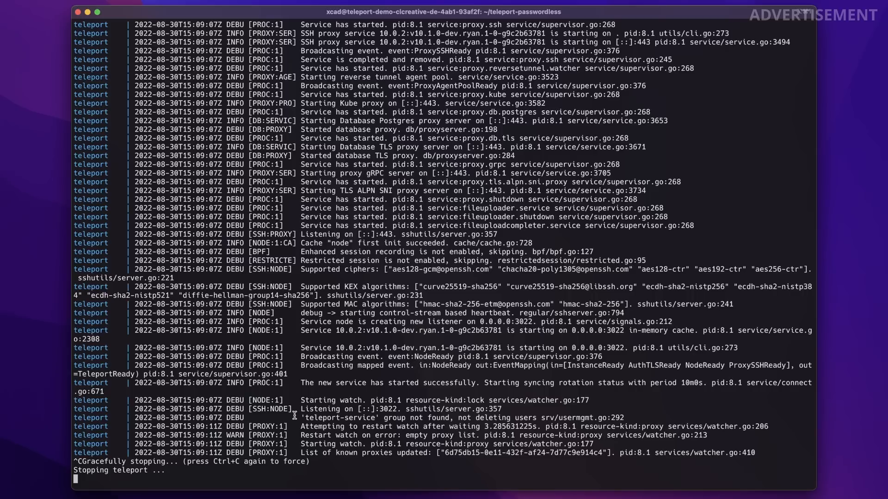
pyautogui.write('docker-compose up -d')
pyautogui.press('Return')
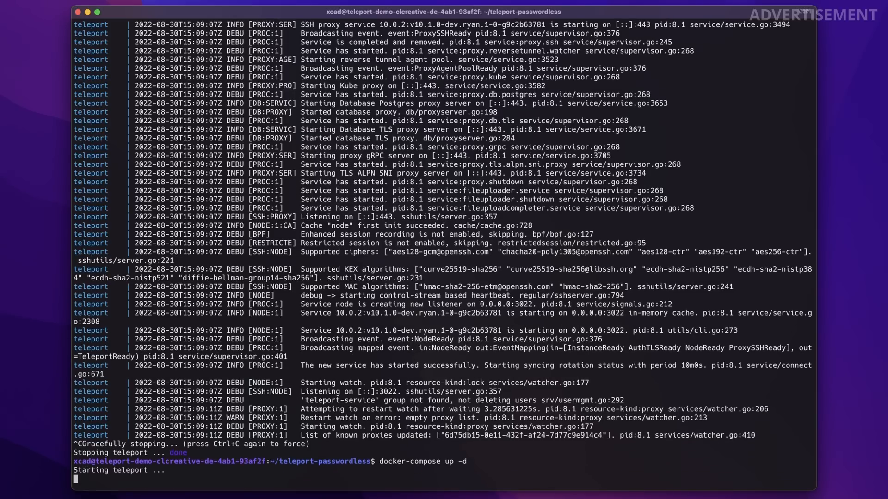
pyautogui.write('docker')
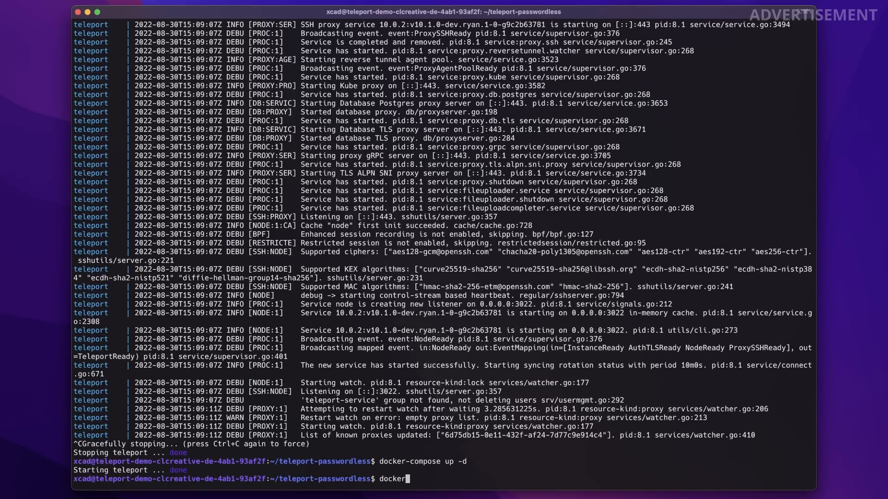
pyautogui.write('-compose ps')
pyautogui.press('Return')
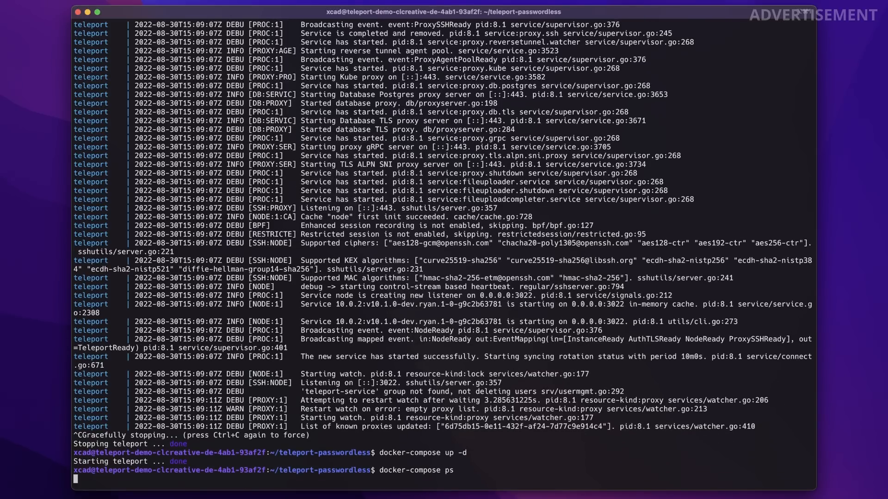
pyautogui.moveTo(77, 461); pyautogui.dragTo(642, 471)
# - Bring up the Teleport sign-in page in the browser and look through the Two-Factor Type options
pyautogui.click(643, 471)
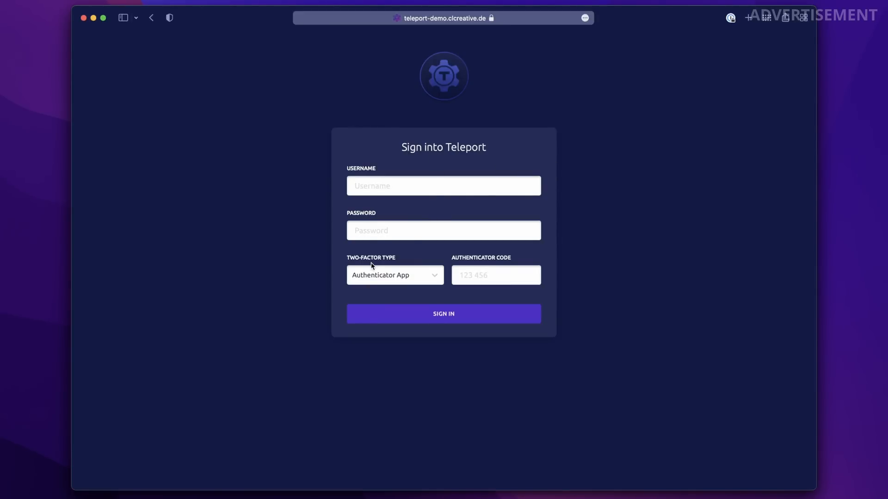
pyautogui.click(435, 276)
pyautogui.click(435, 276)
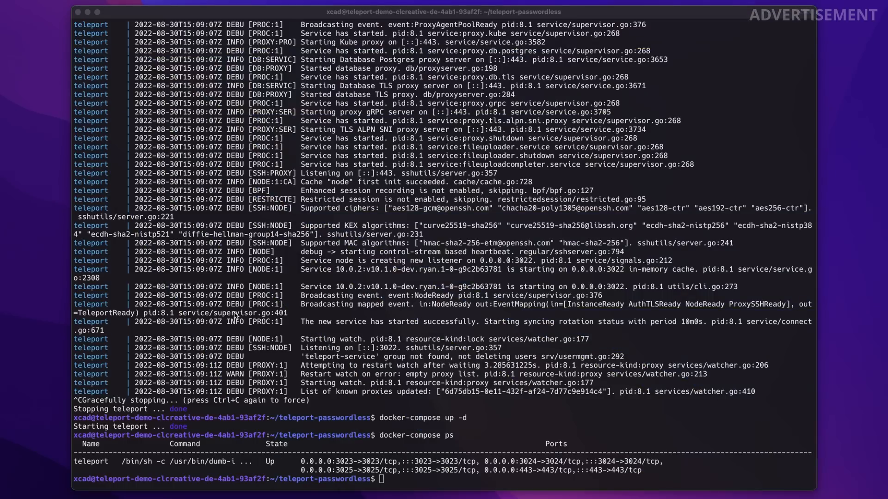
# - Add a new Teleport user via docker exec tctl users add with role editor and root login
pyautogui.click(258, 288)
pyautogui.hotkey('ctrl', 'l')
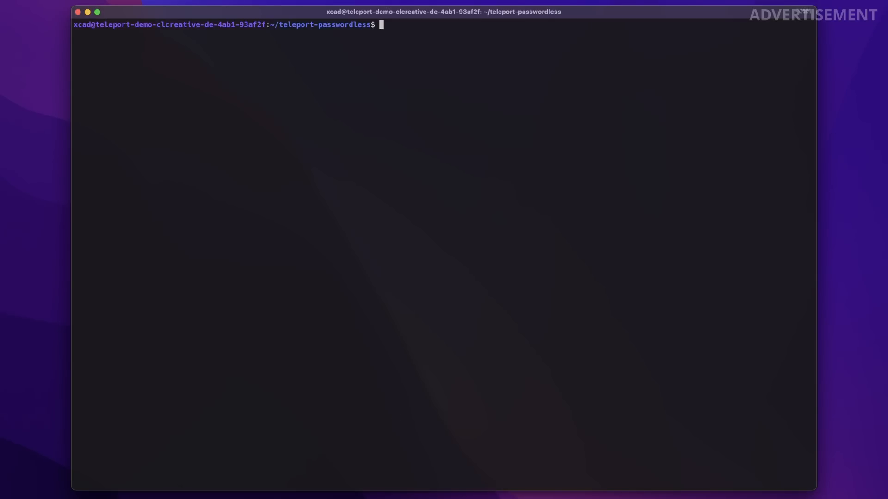
pyautogui.write('docker exec -it teleport tctl')
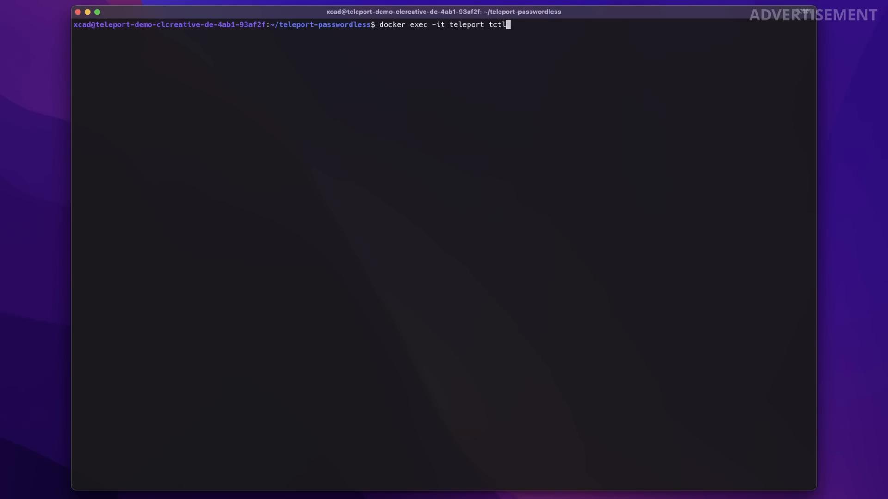
pyautogui.write(' users add xcad --roles=editor')
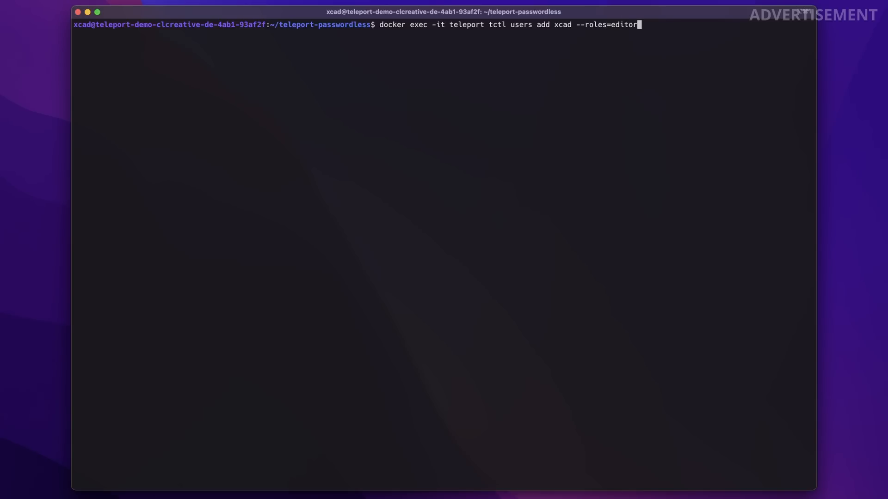
pyautogui.write(' --logins=root,xcad')
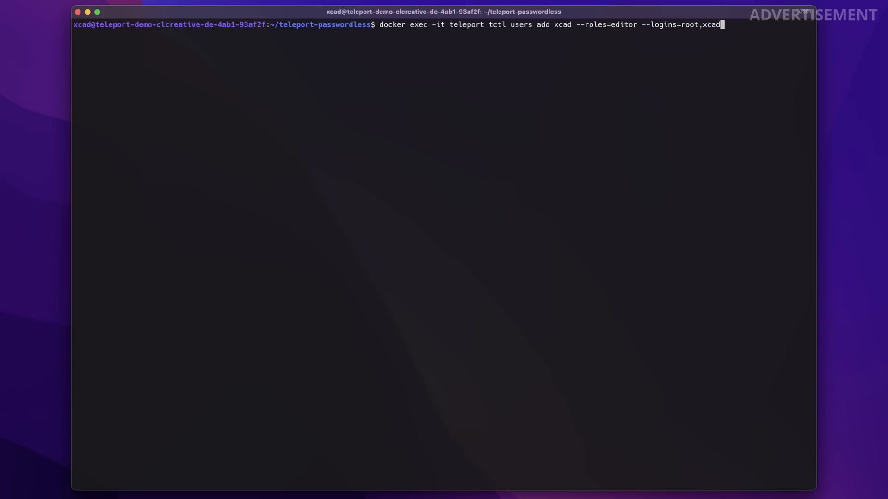
pyautogui.press('Return')
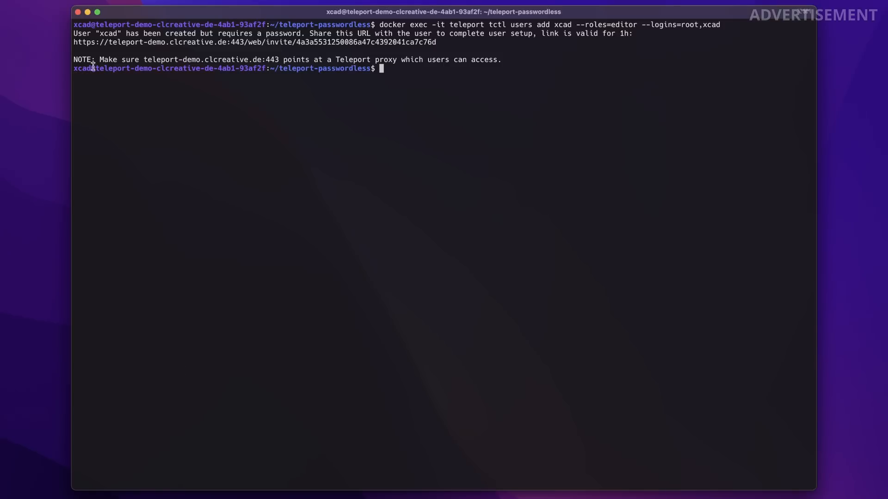
# - Open the printed invite URL to reach Teleport's Welcome account-creation page
pyautogui.moveTo(76, 32); pyautogui.dragTo(302, 32)
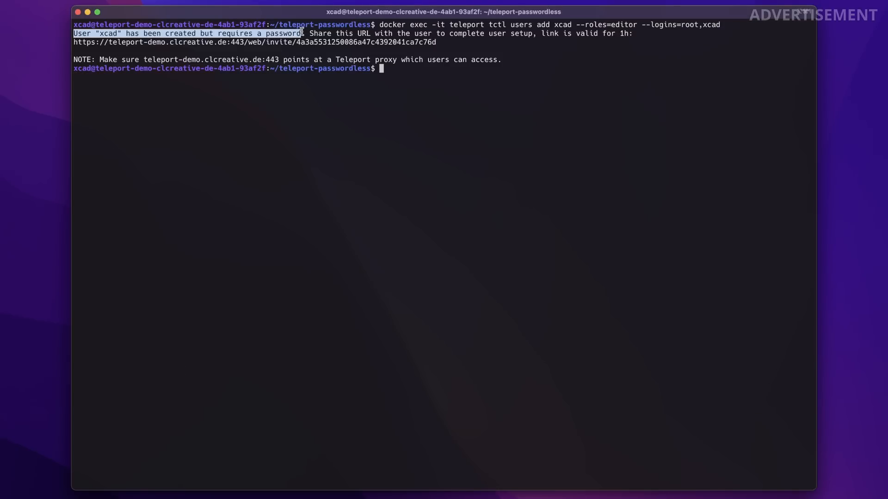
pyautogui.click(345, 32)
pyautogui.moveTo(436, 42); pyautogui.dragTo(72, 39)
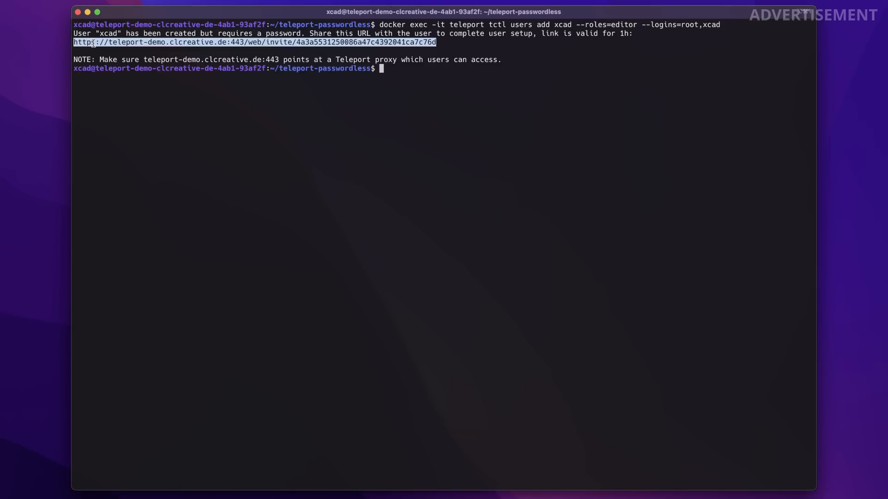
pyautogui.keyDown('super'); pyautogui.click(100, 43); pyautogui.keyUp('super')
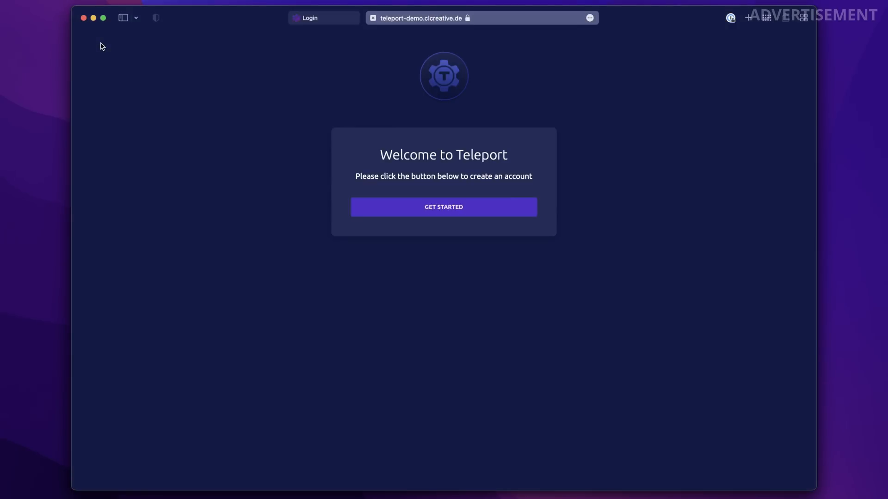
# - Begin account setup and set the new user's password and its confirmation
pyautogui.click(476, 218)
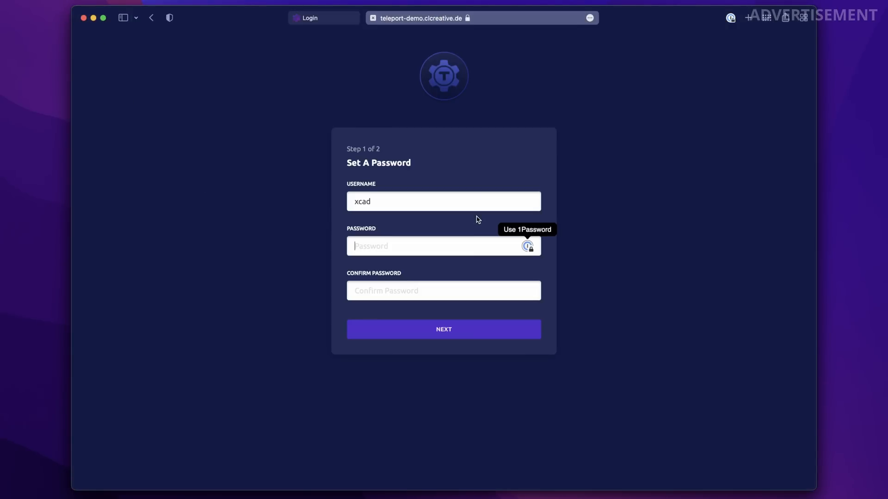
pyautogui.click(415, 243)
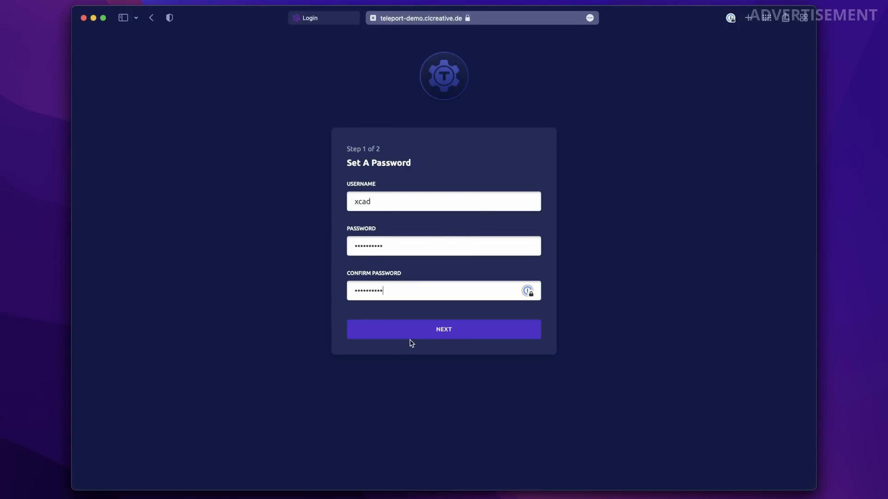
pyautogui.click(411, 337)
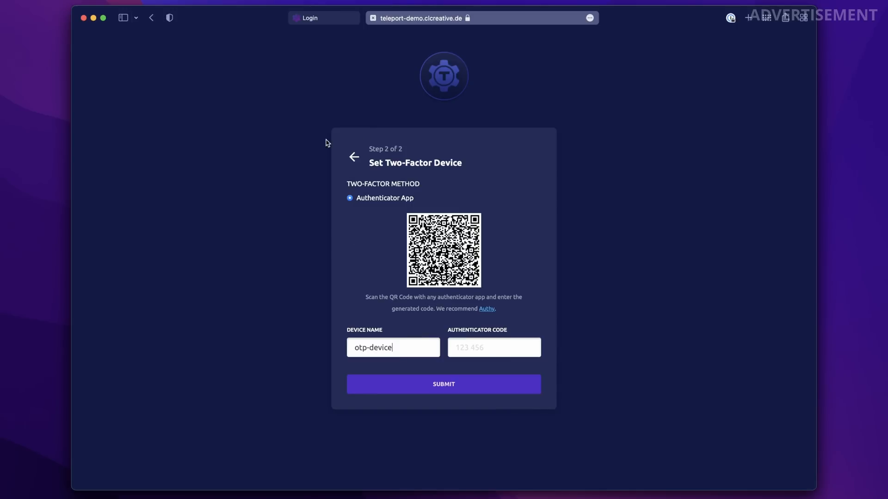
# - Register an authenticator device named iphone with its code, reach the Servers dashboard, and close the Login tab
pyautogui.click(355, 353)
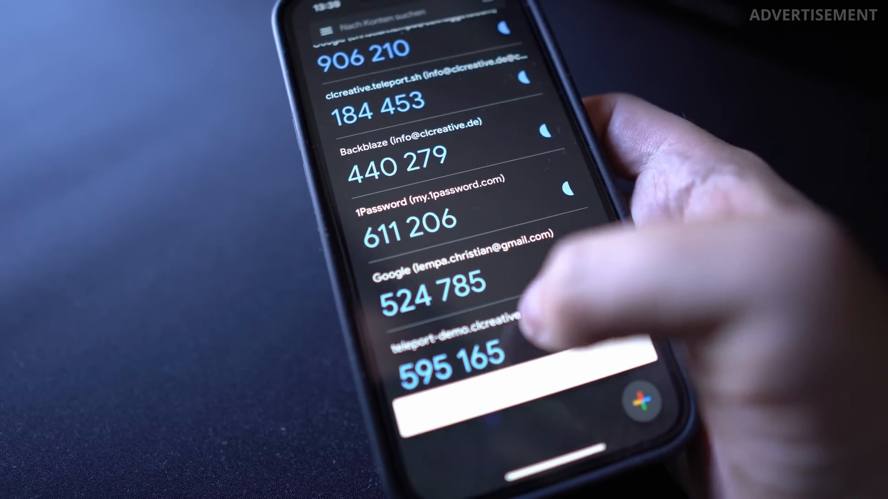
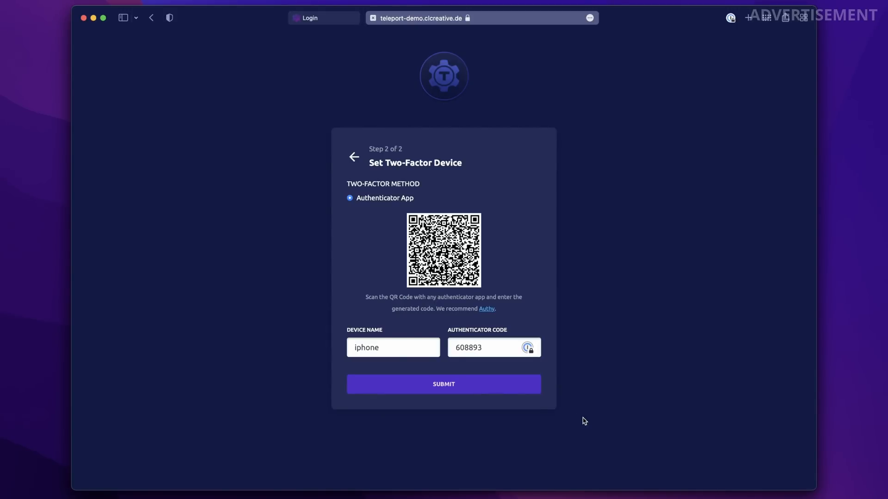
pyautogui.click(480, 391)
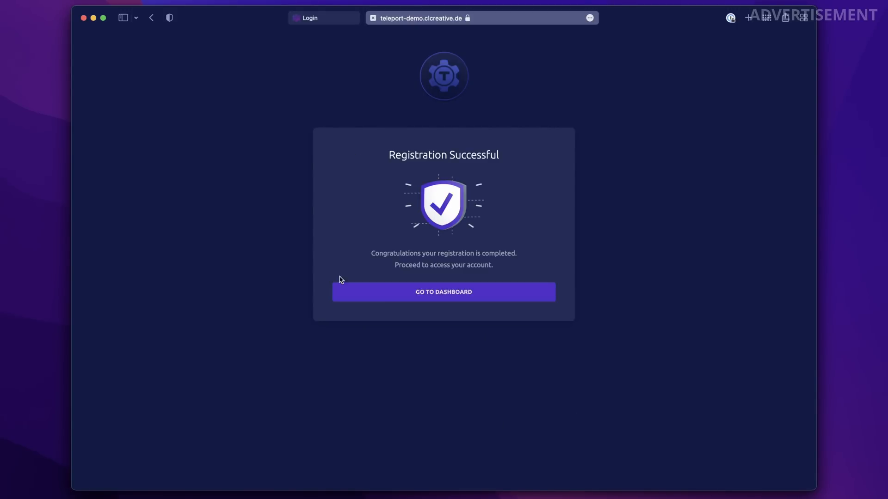
pyautogui.click(421, 292)
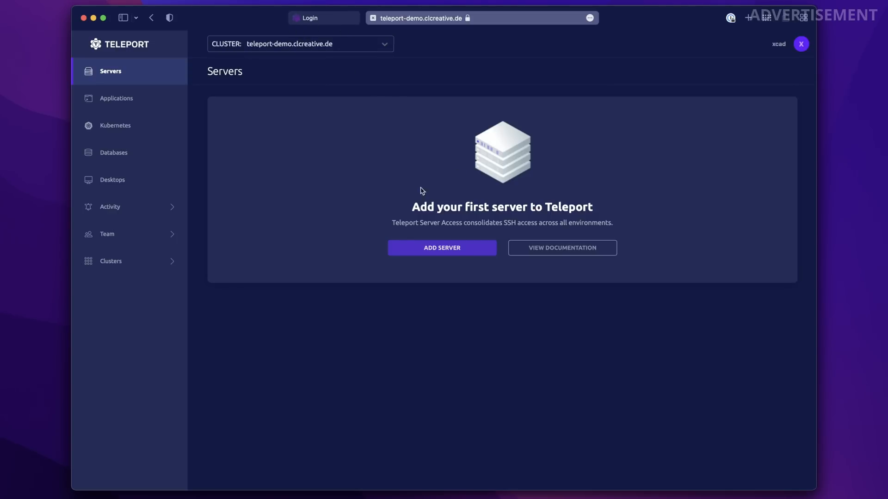
pyautogui.click(296, 18)
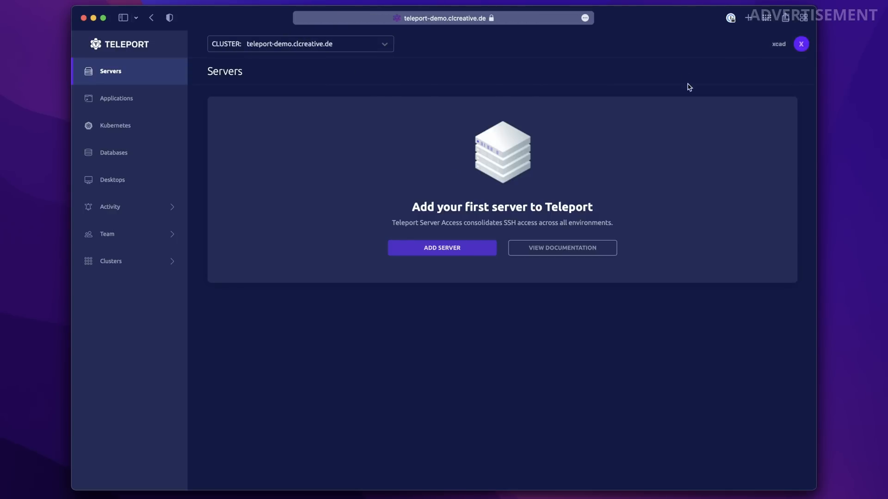